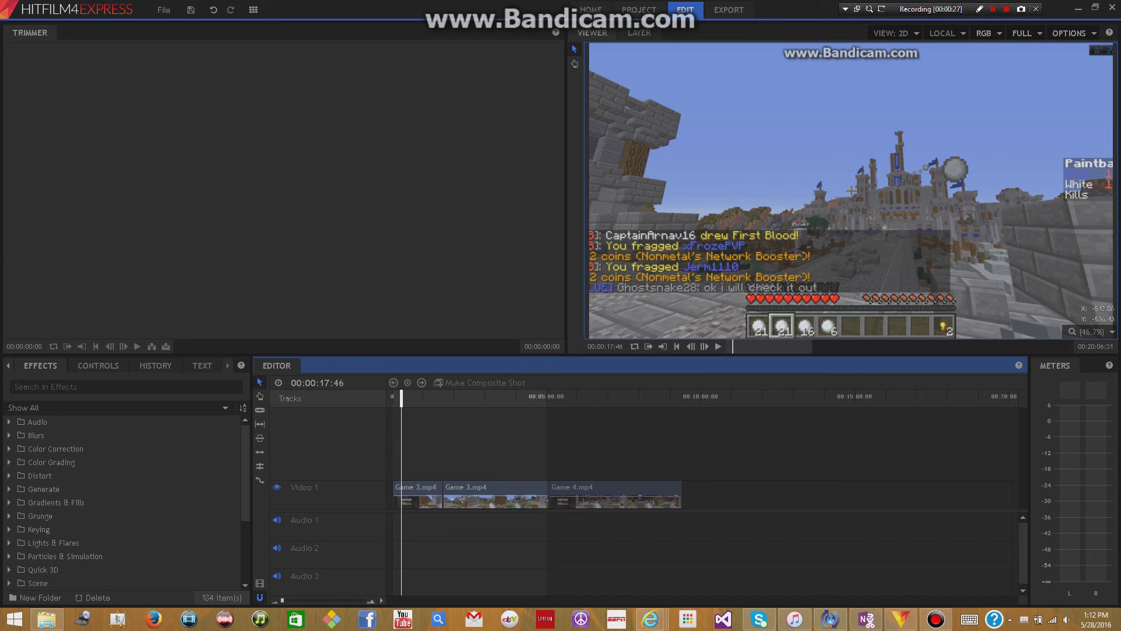
Step: Slice the first Game 3.mp4 clip on the Video 1 track at 00:00:14:20
key("space")
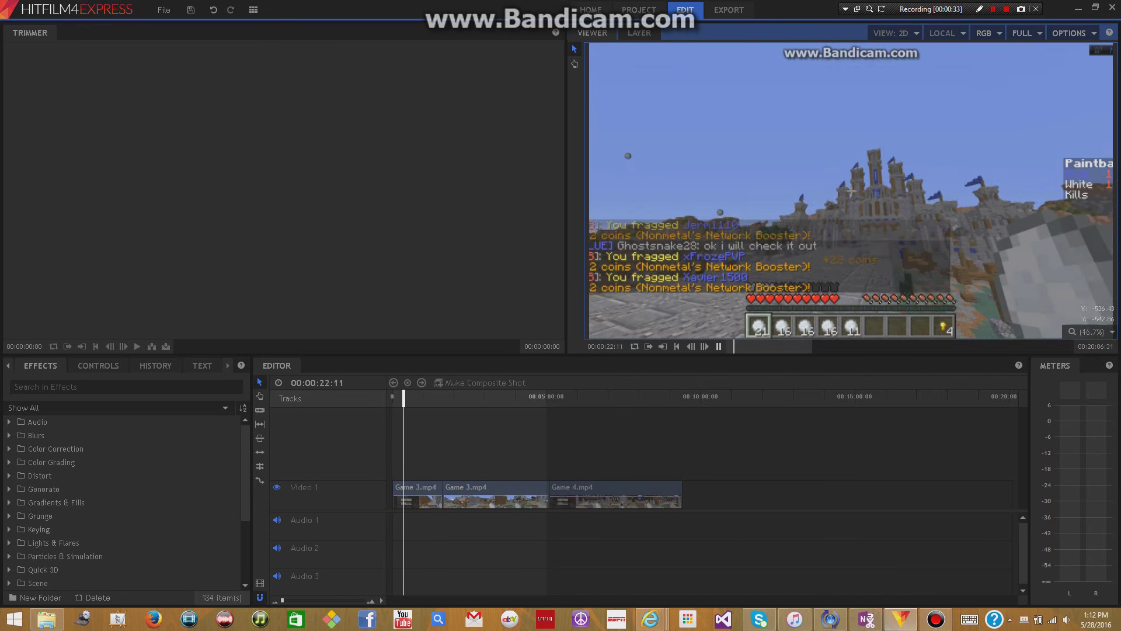
key("space")
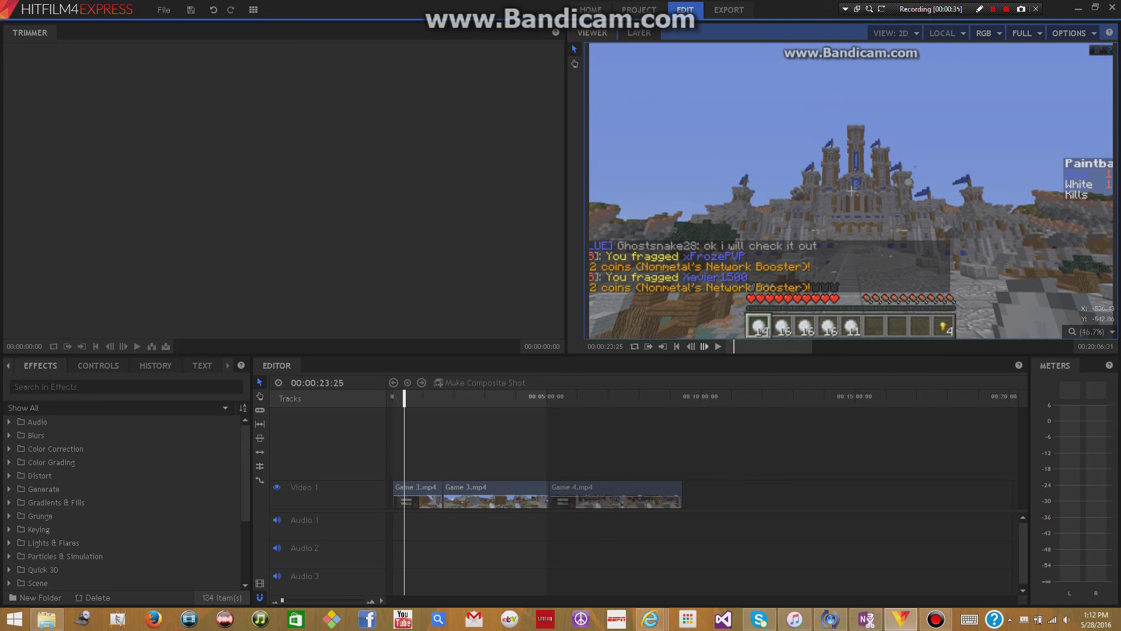
left_click_drag(404, 398, 400, 397)
right_click(400, 495)
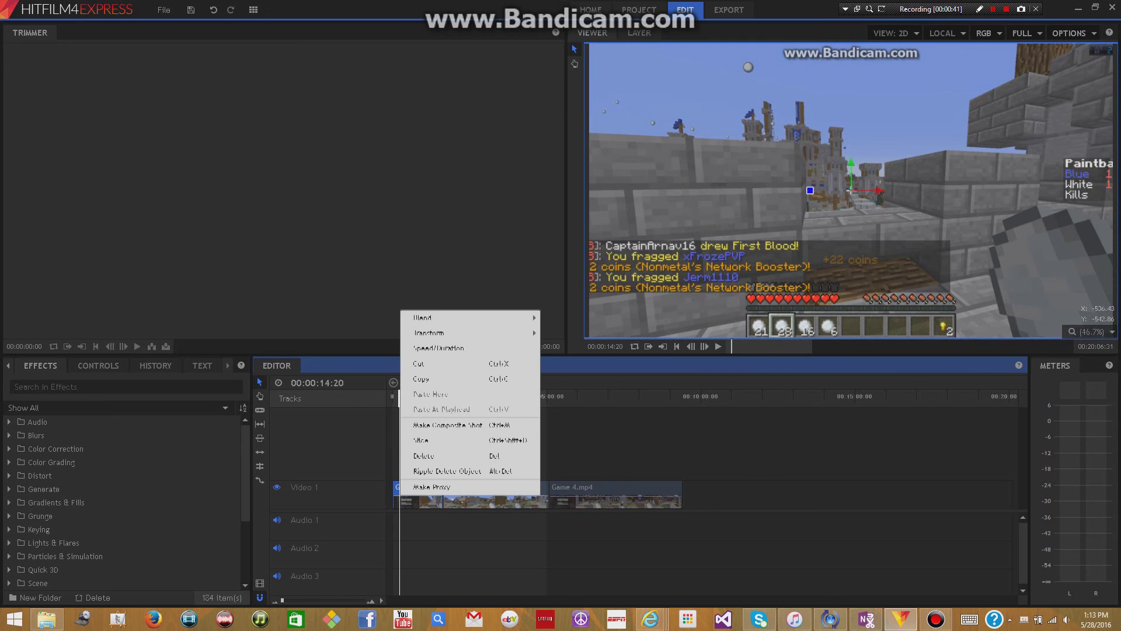
left_click(428, 441)
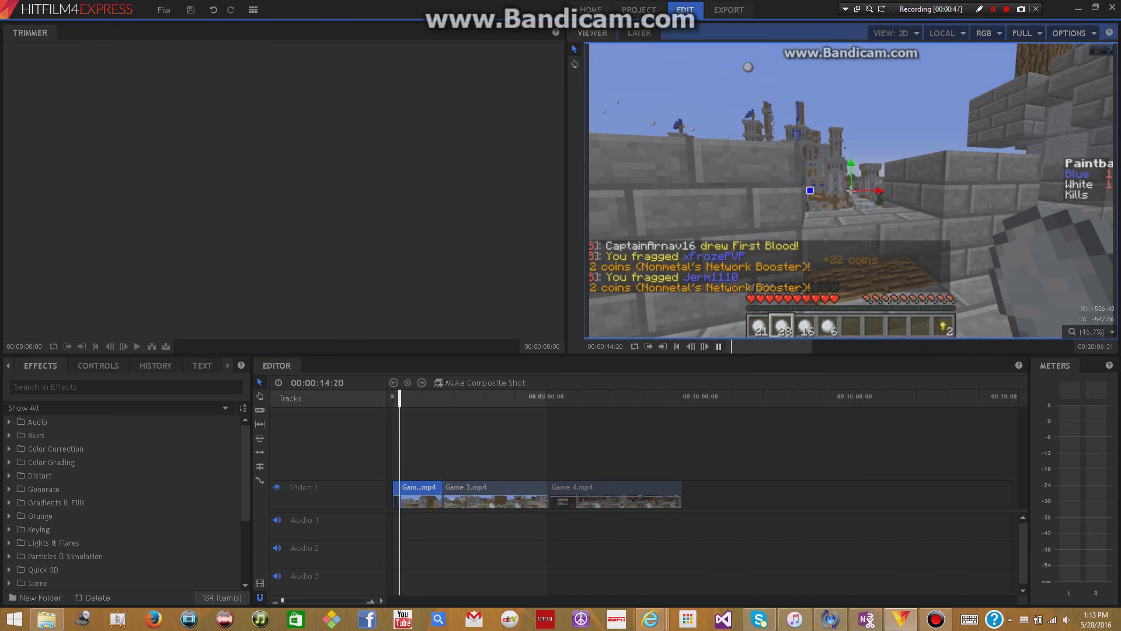
Step: Play on through the first Game 3.mp4 footage and slice it again at 00:00:23:48
key("space")
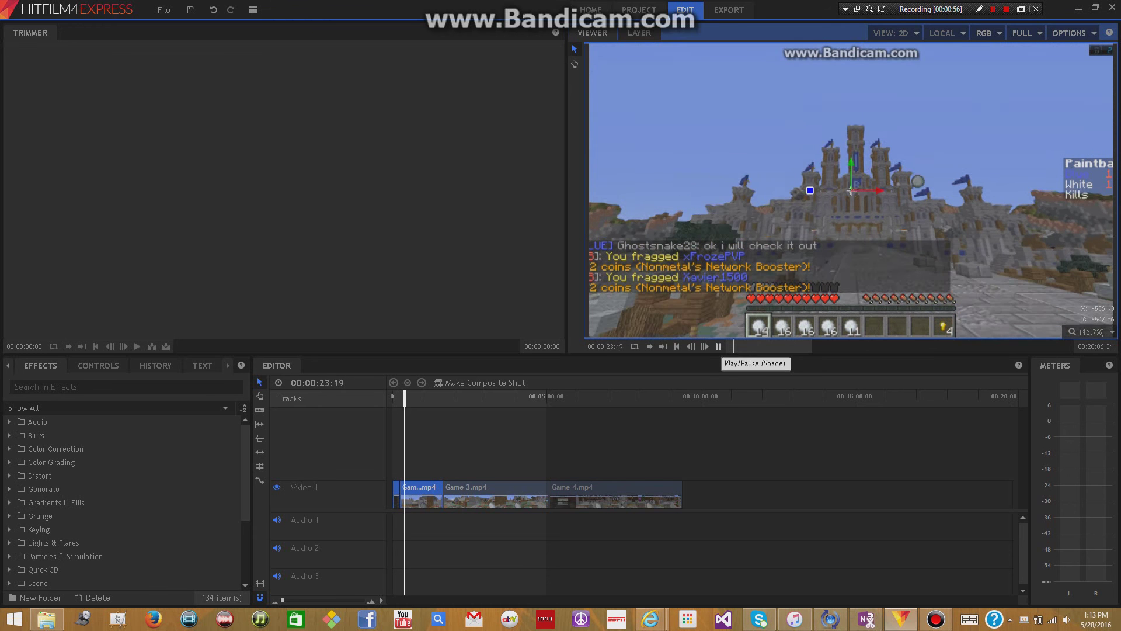
left_click(718, 346)
right_click(405, 501)
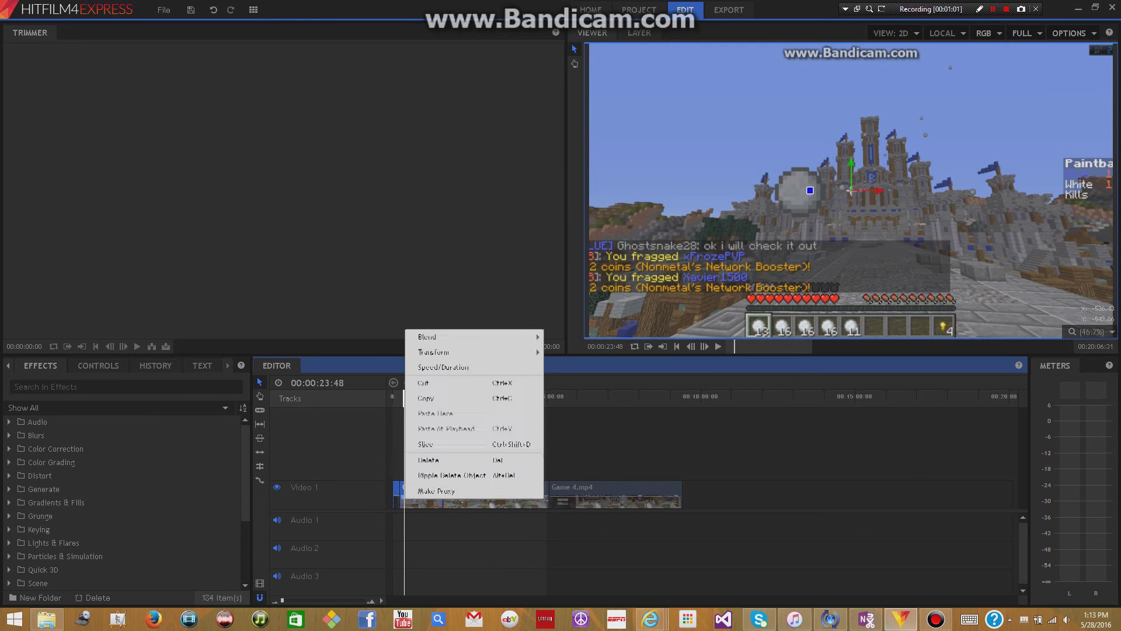
left_click(439, 445)
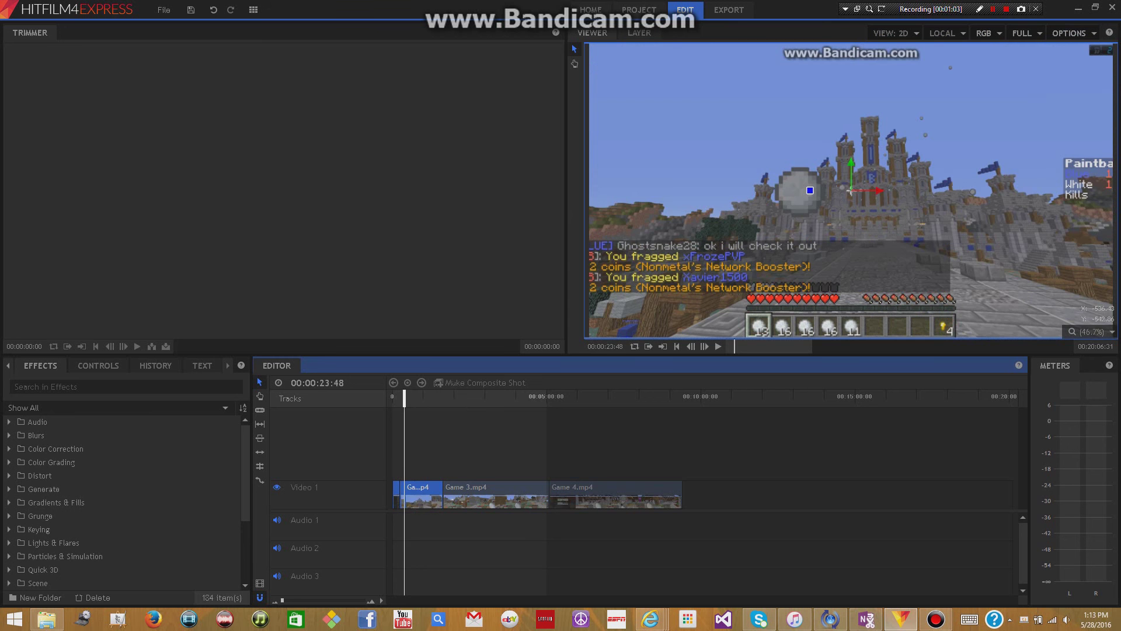
Step: Make a composite shot named Hello World from the short middle Game 3.mp4 segment, taking its properties from the selected clip
left_click_drag(404, 398, 419, 398)
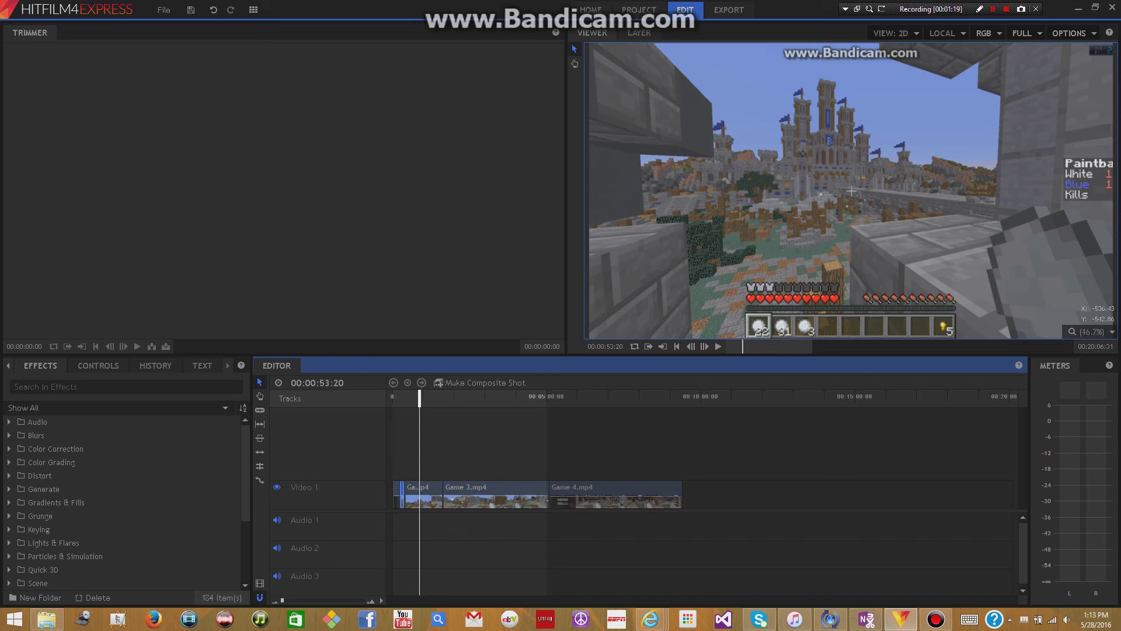
left_click(439, 383)
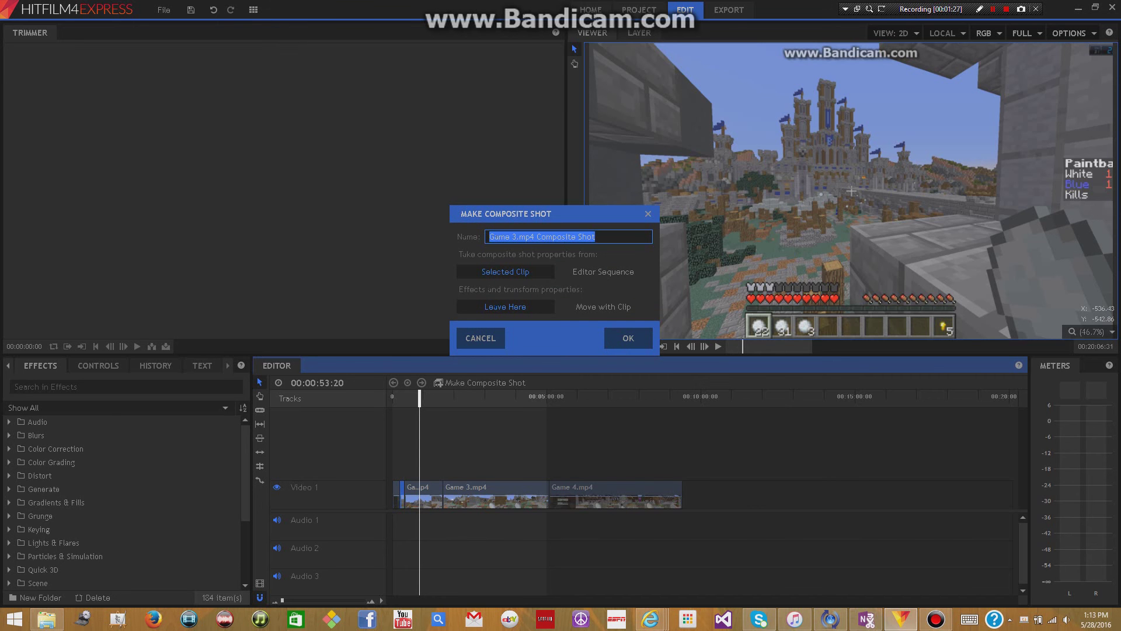
type("Hello World")
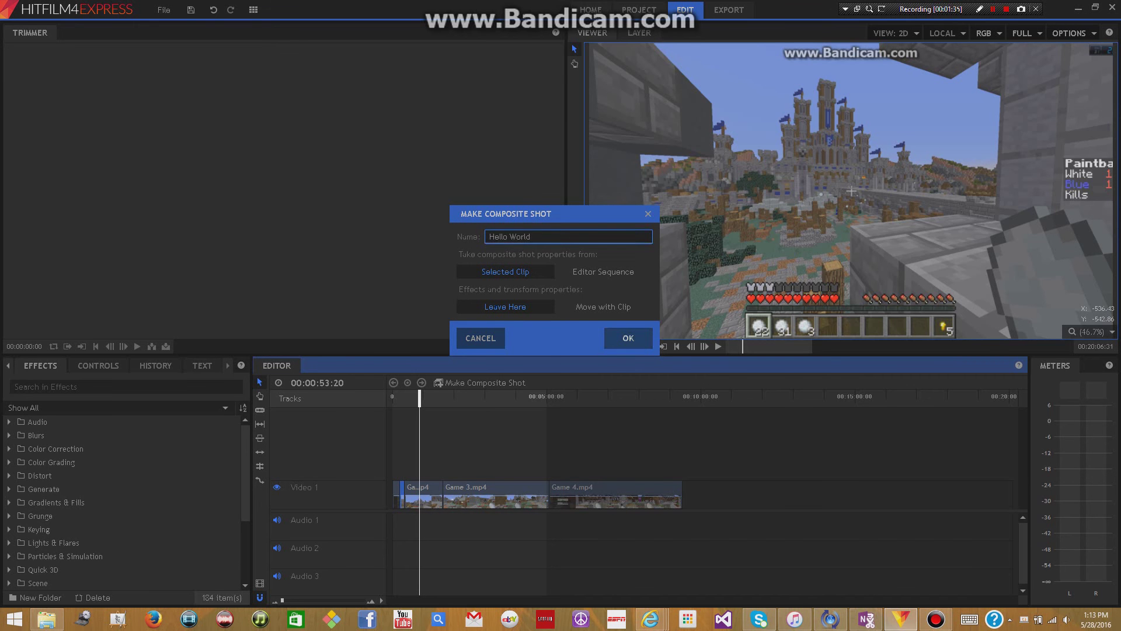
key("Return")
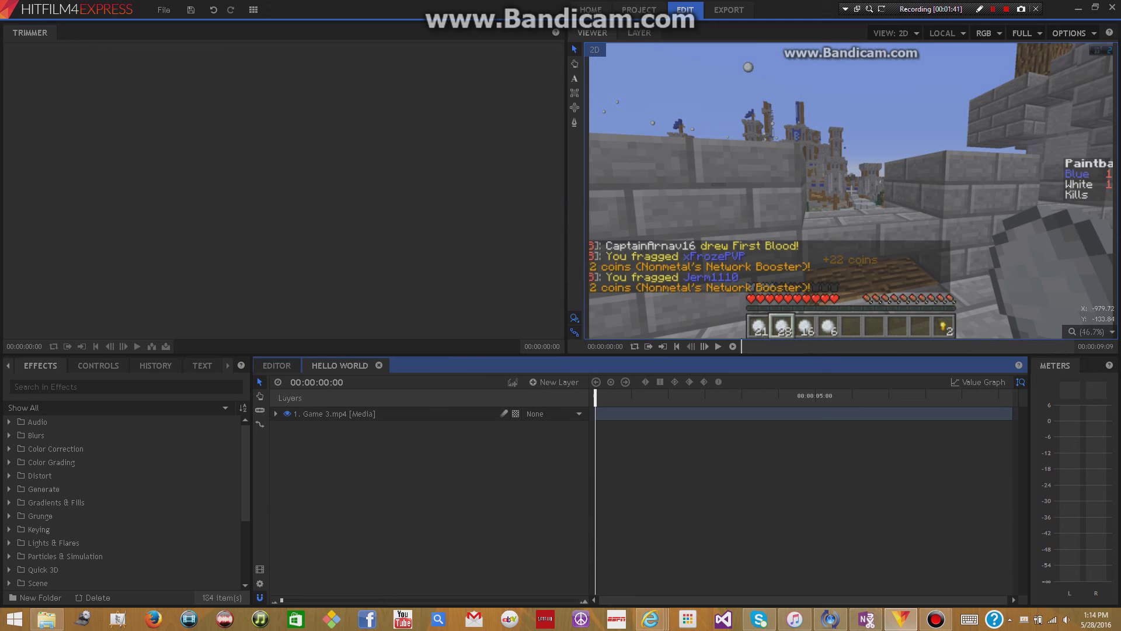
Step: Add a 400 by 400 text box over the video in the composite shot and enter the text Hello World
left_click(574, 78)
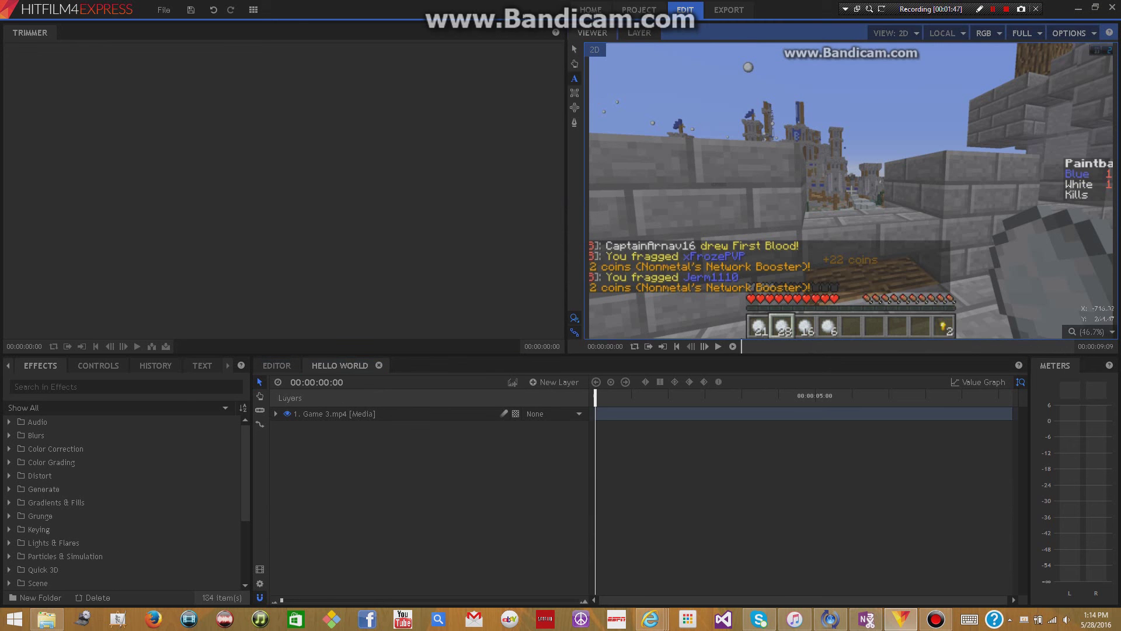
left_click(650, 109)
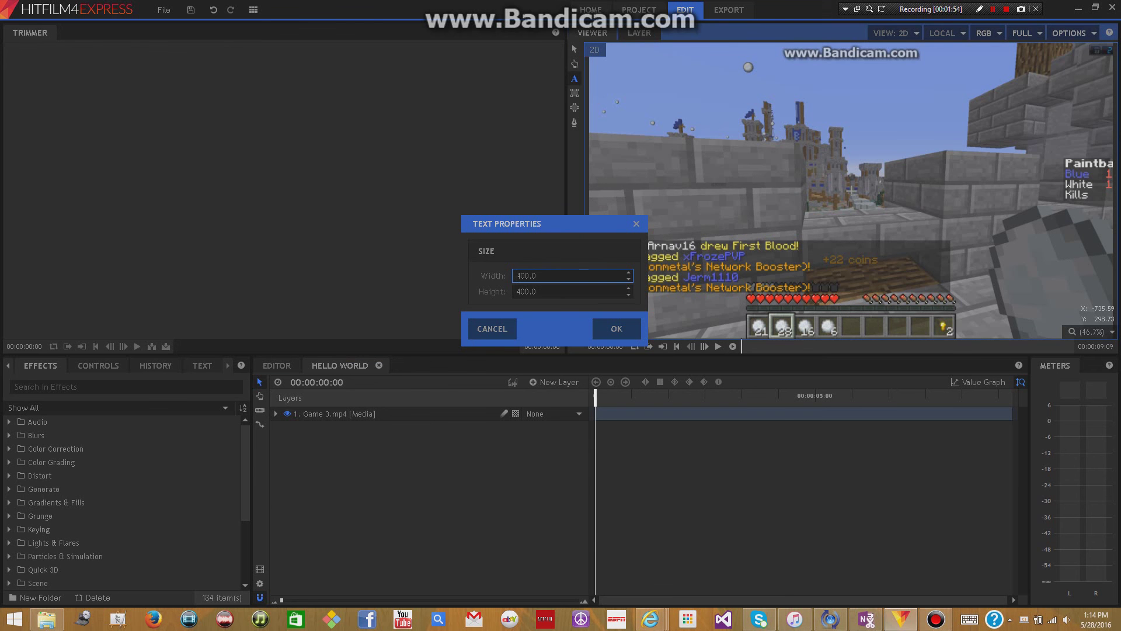
left_click(625, 329)
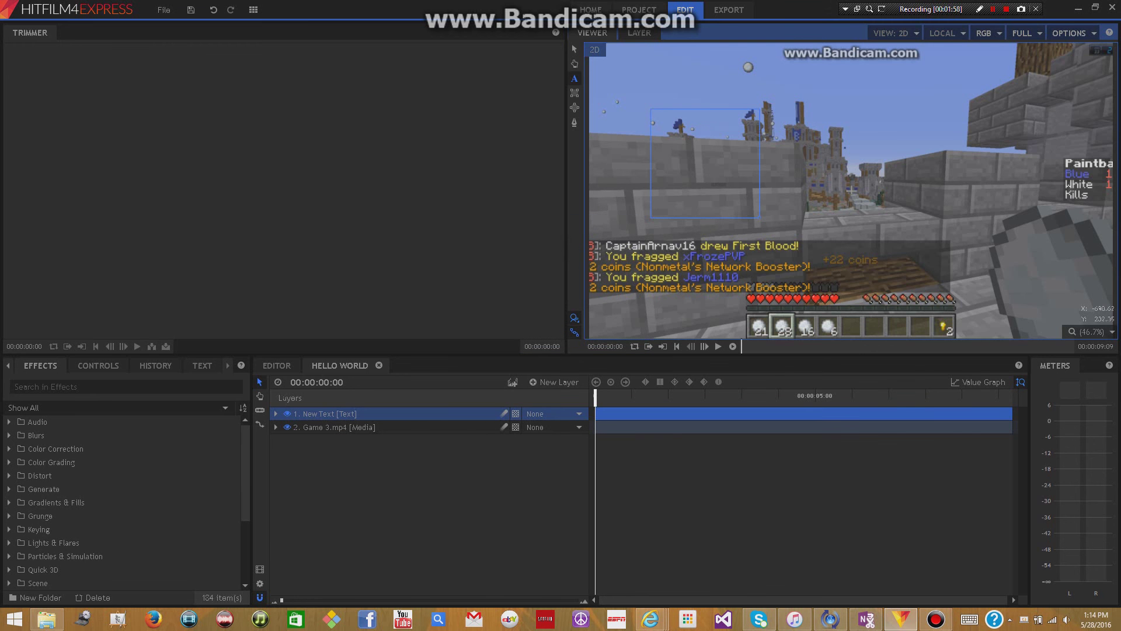
type("Hello World")
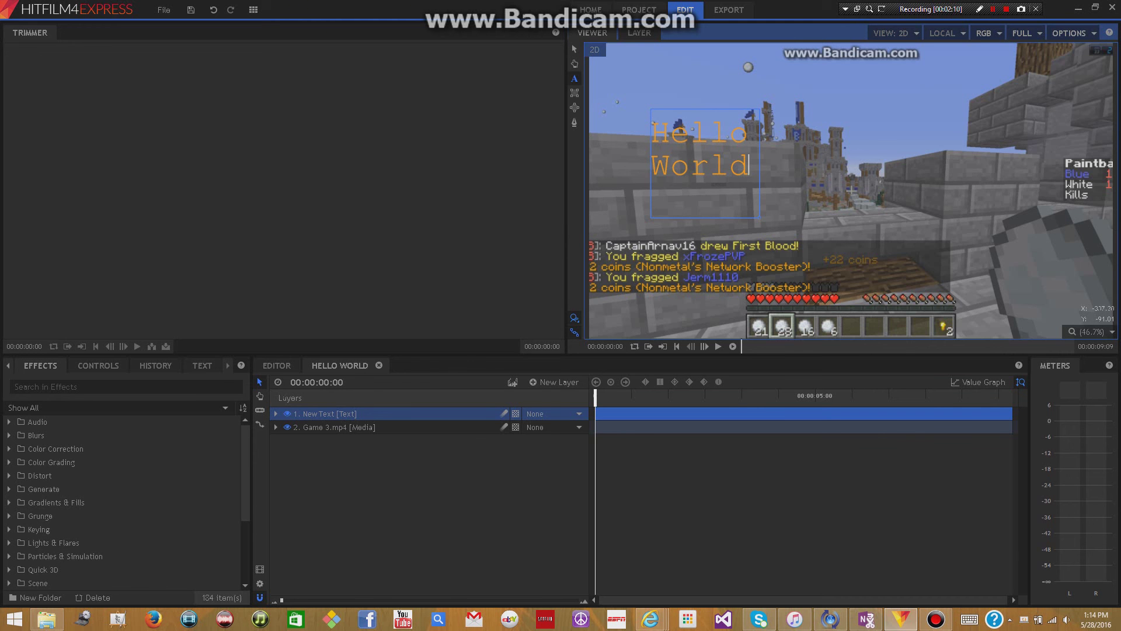
Step: Widen and flatten the text box so that Hello World fits on a single line with spare room beside it
left_click_drag(759, 217, 872, 166)
left_click(752, 132)
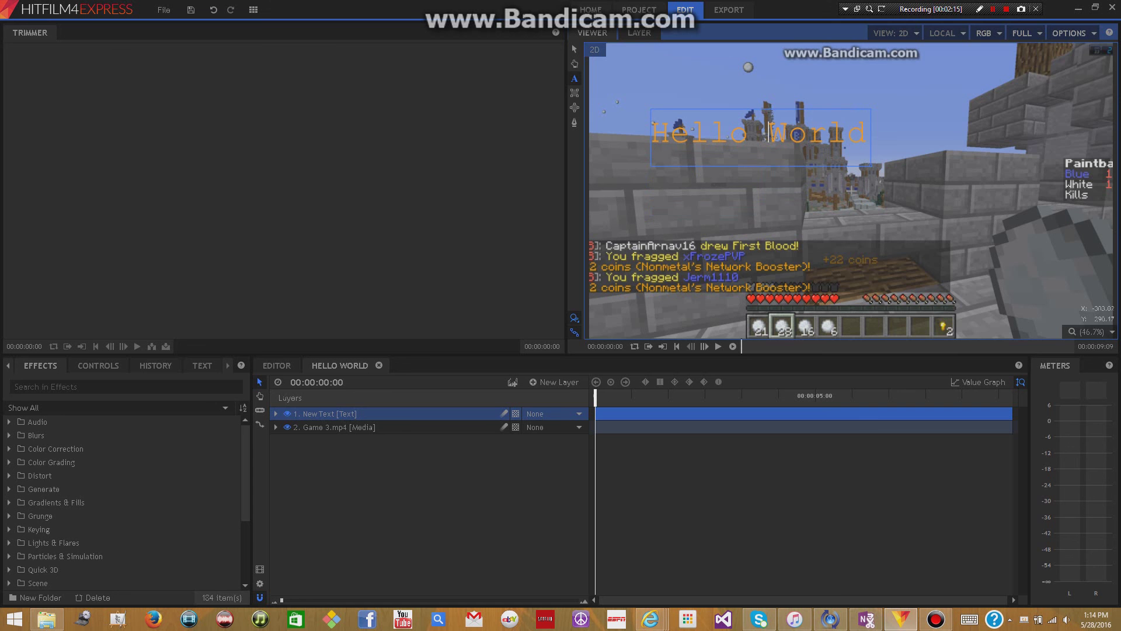
left_click_drag(871, 166, 943, 173)
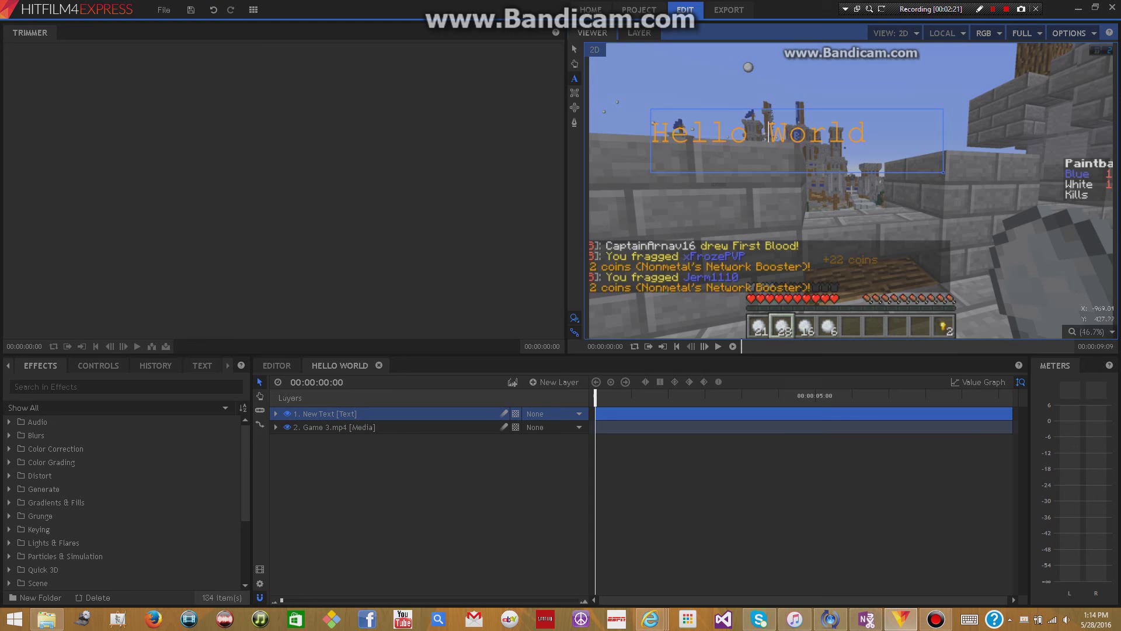
Step: Move the Hello World text up and left, close to the upper-left corner of the video frame
left_click(574, 49)
left_click_drag(704, 163, 669, 134)
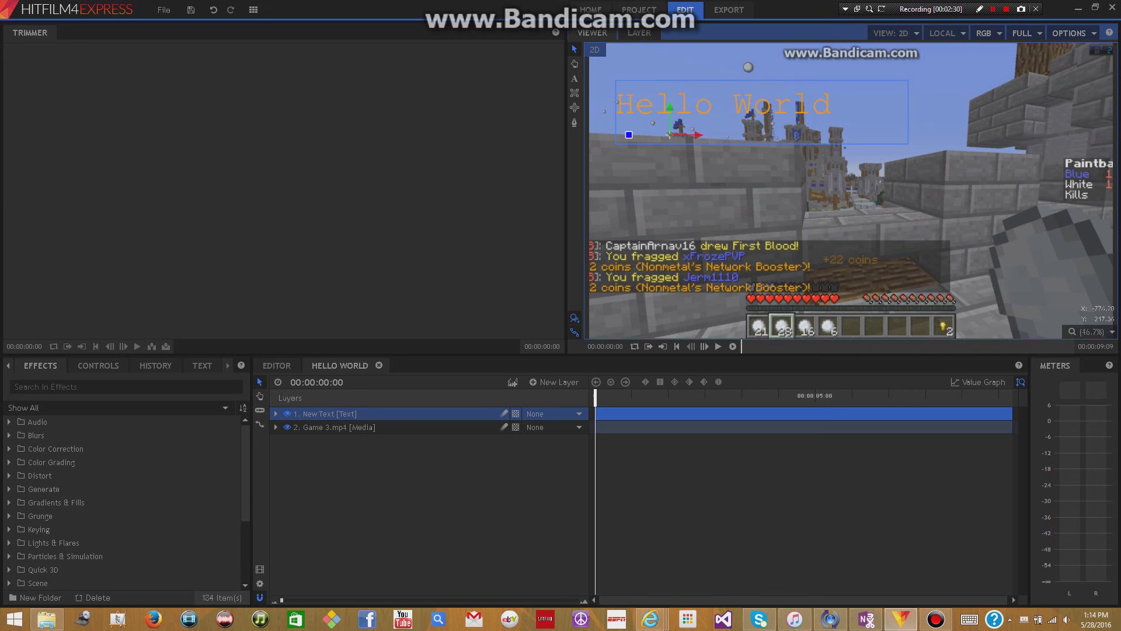
left_click_drag(670, 135, 670, 135)
left_click(741, 73)
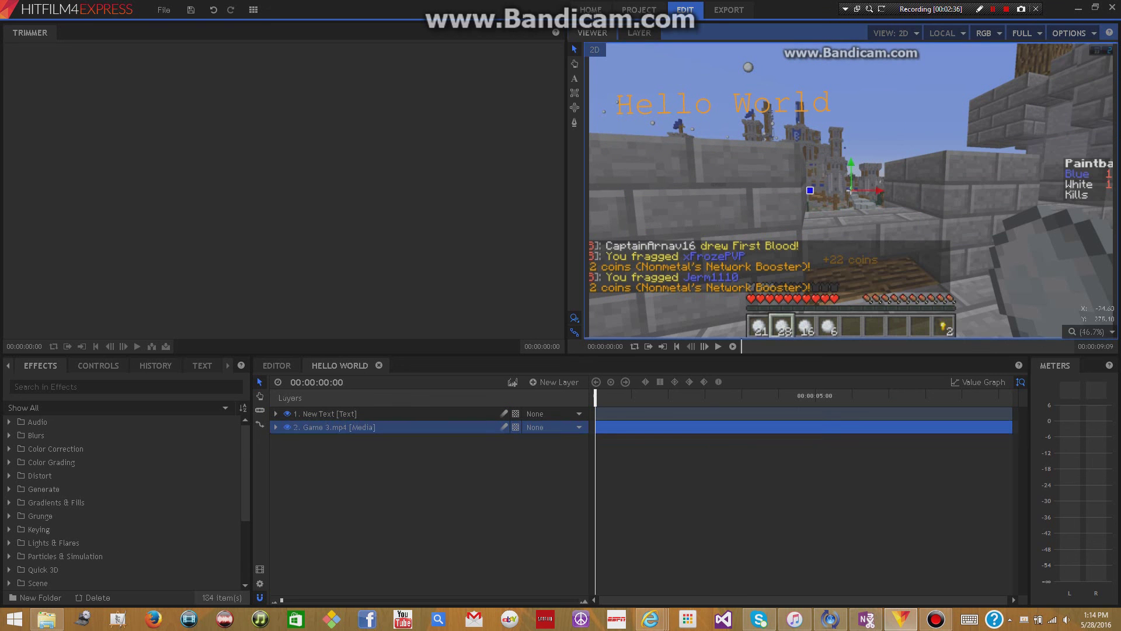
left_click(670, 135)
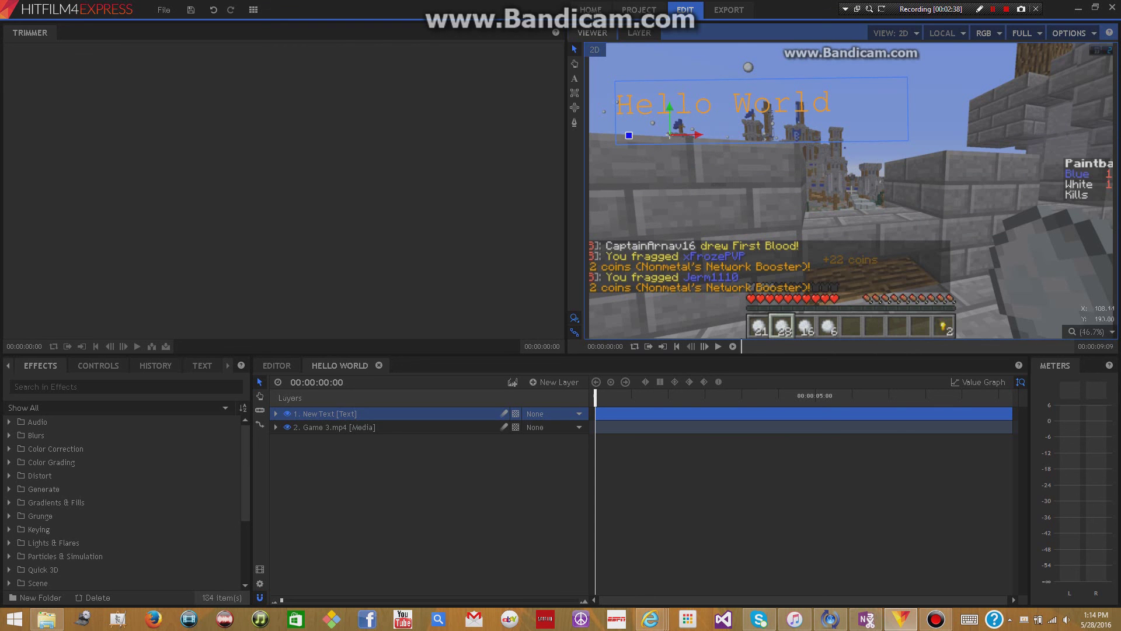
left_click_drag(670, 135, 669, 135)
Step: Change the font of the whole Hello World text to Century
key("t")
left_click(833, 103)
left_click_drag(831, 102, 615, 103)
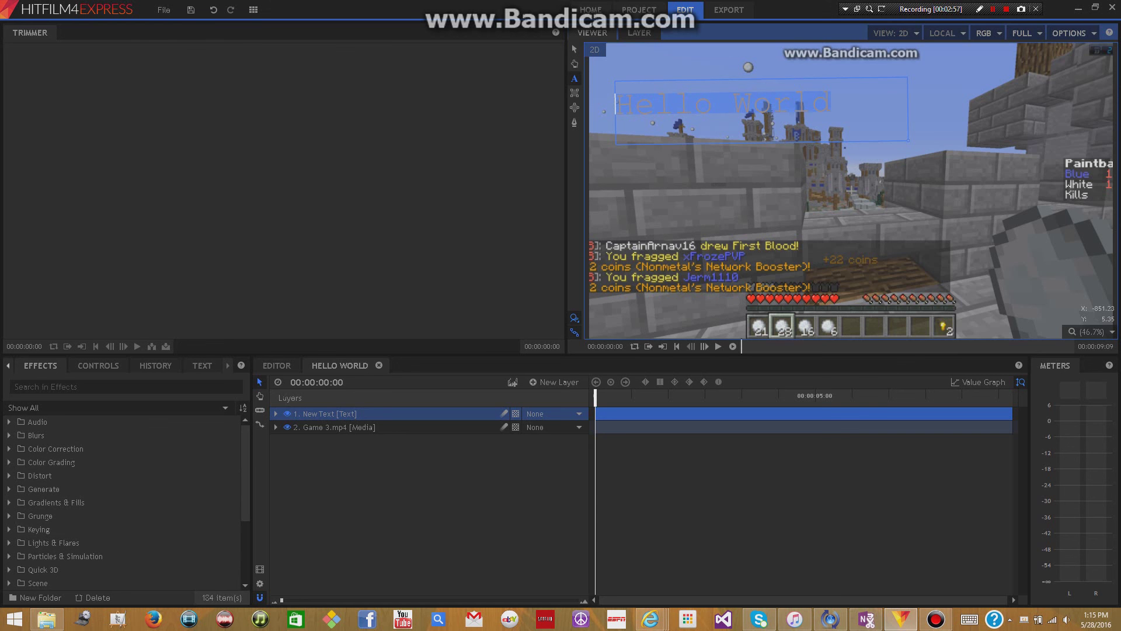
left_click(8, 365)
left_click(227, 365)
left_click(202, 365)
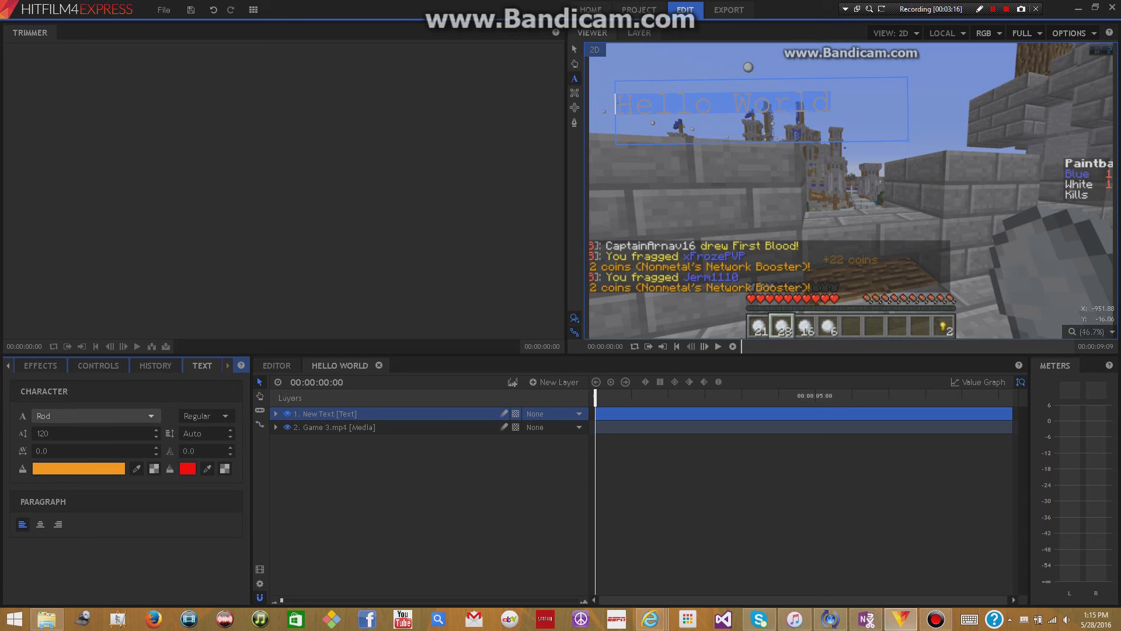
left_click(92, 416)
scroll(102, 292, "up", 20)
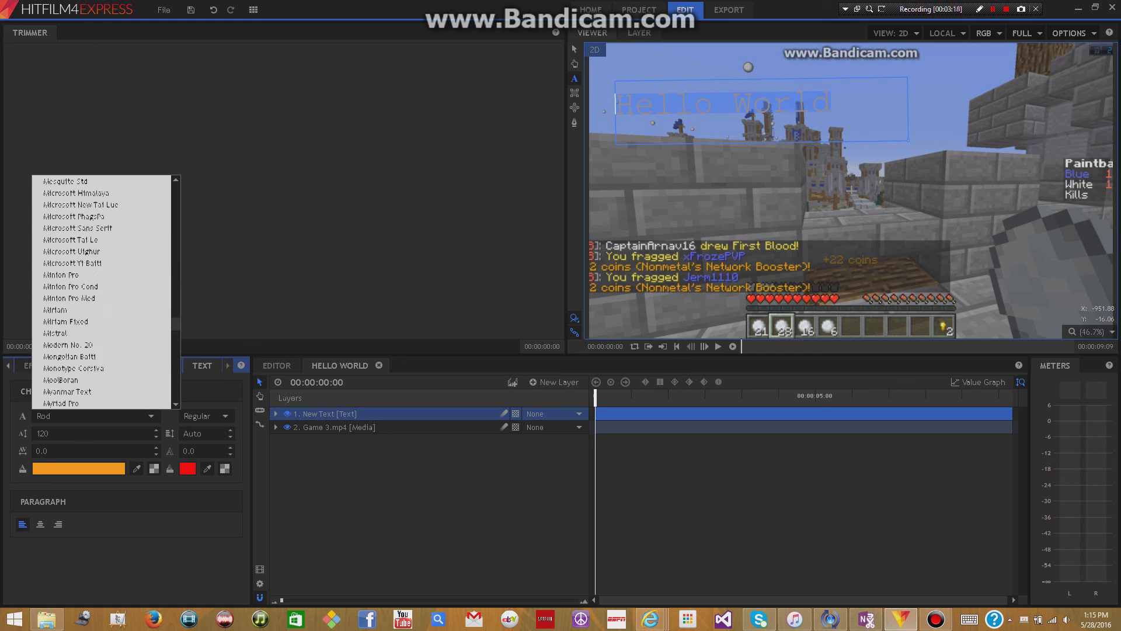
scroll(102, 292, "up", 10)
scroll(102, 292, "down", 5)
scroll(102, 292, "down", 20)
left_click(101, 392)
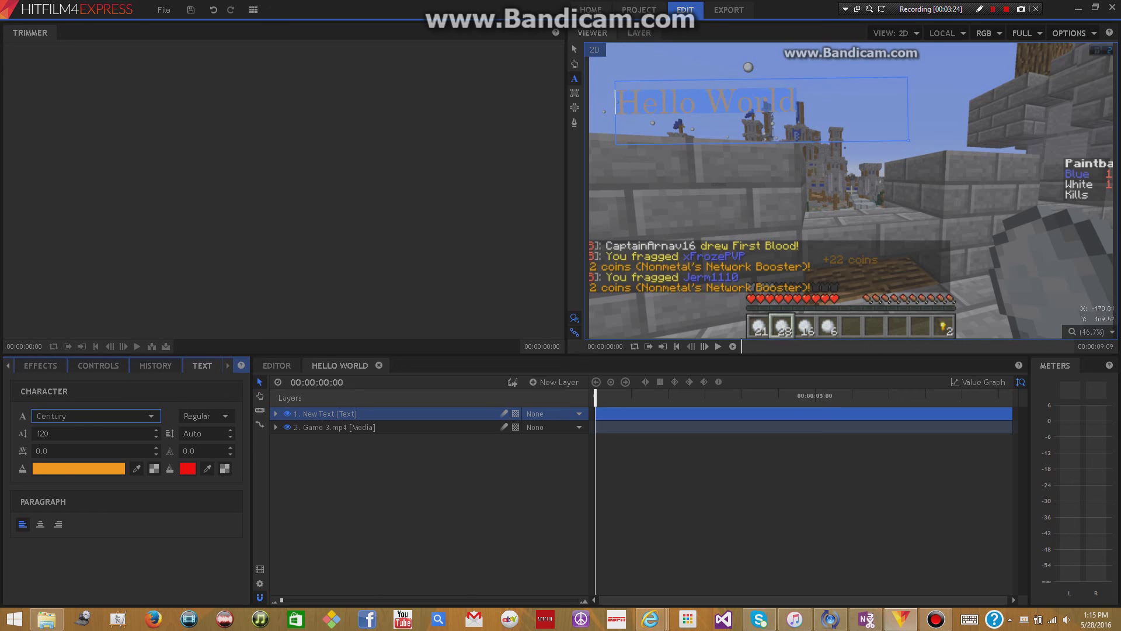
left_click(836, 121)
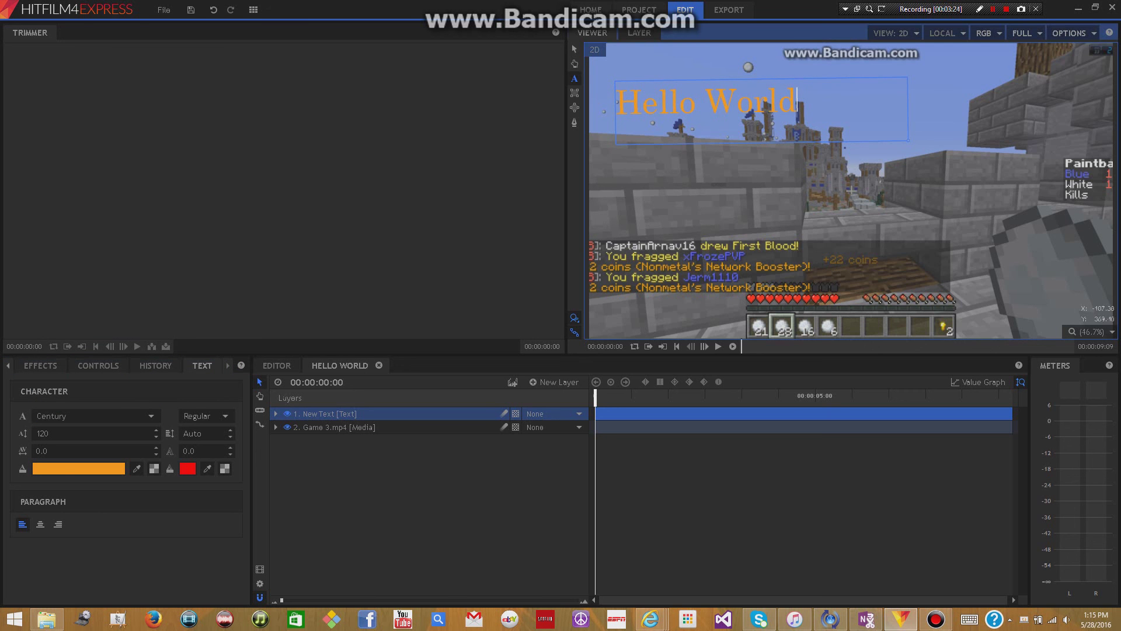
Step: Change the fill colour of the whole Hello World text to lime green #b7ff43
left_click_drag(795, 102, 593, 117)
left_click(78, 467)
left_click(672, 204)
left_click_drag(672, 204, 652, 225)
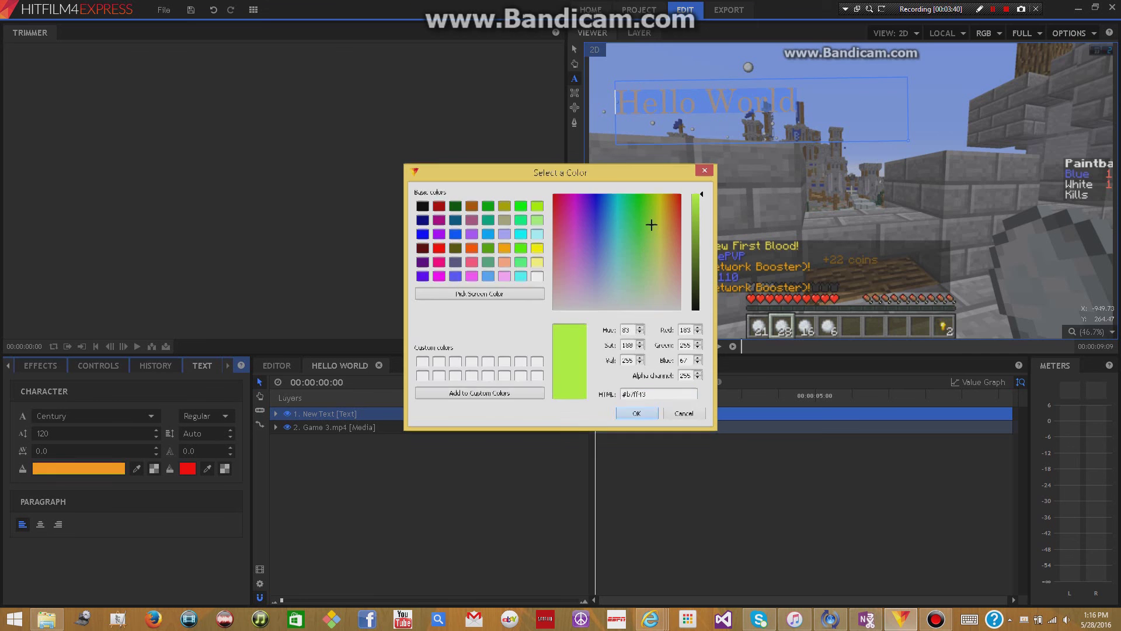
left_click(637, 412)
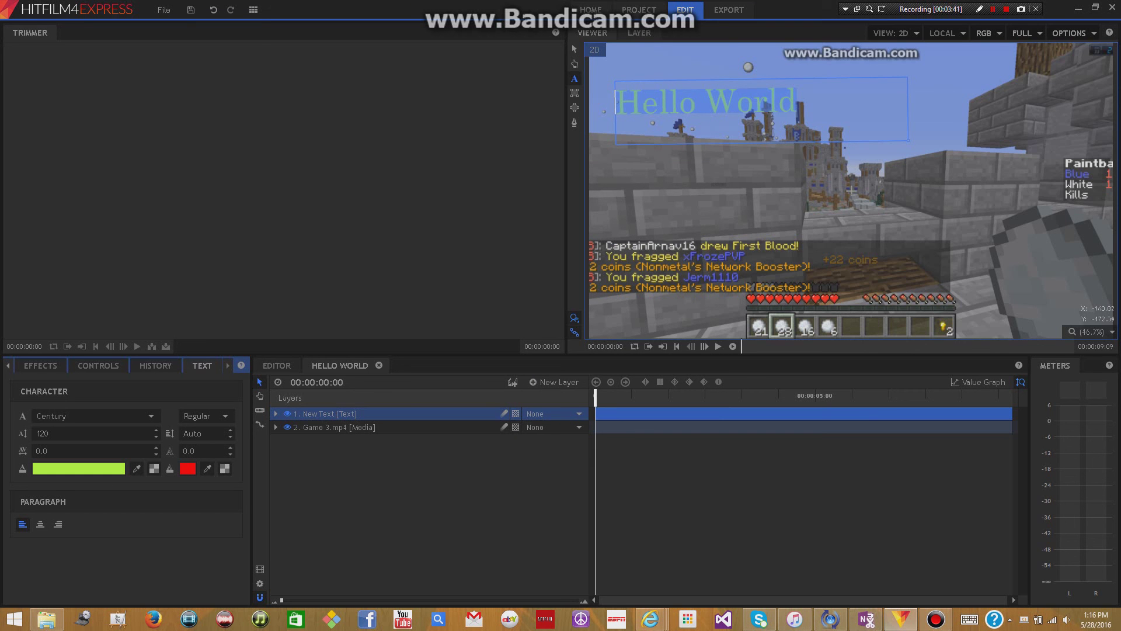
left_click(855, 148)
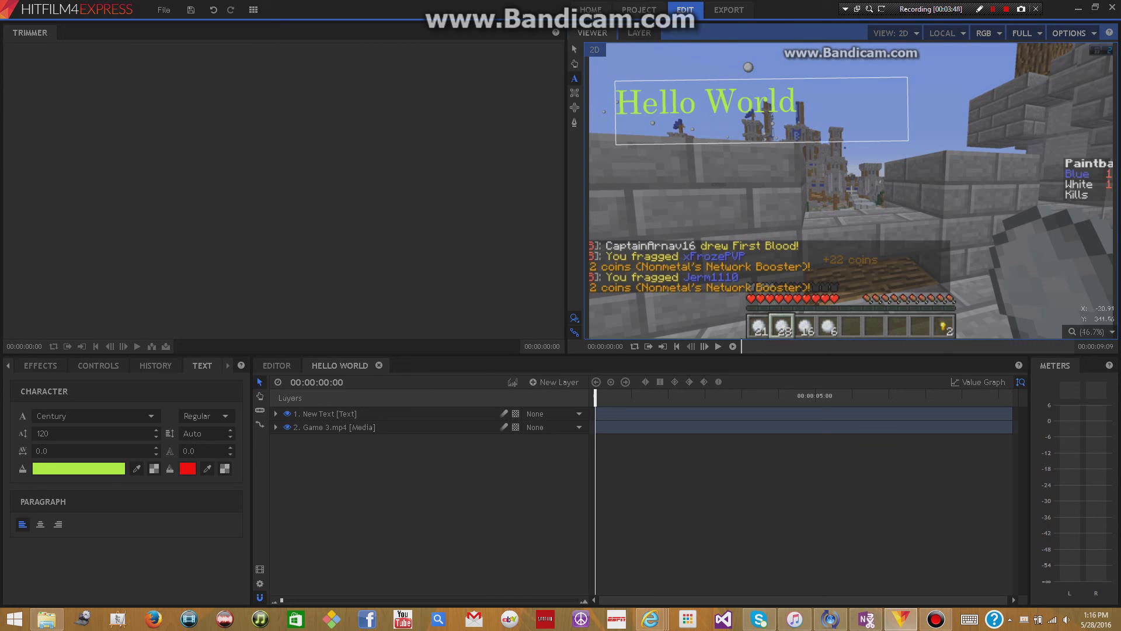
Step: Set the font size of the whole Hello World text to 170
left_click_drag(840, 97, 593, 118)
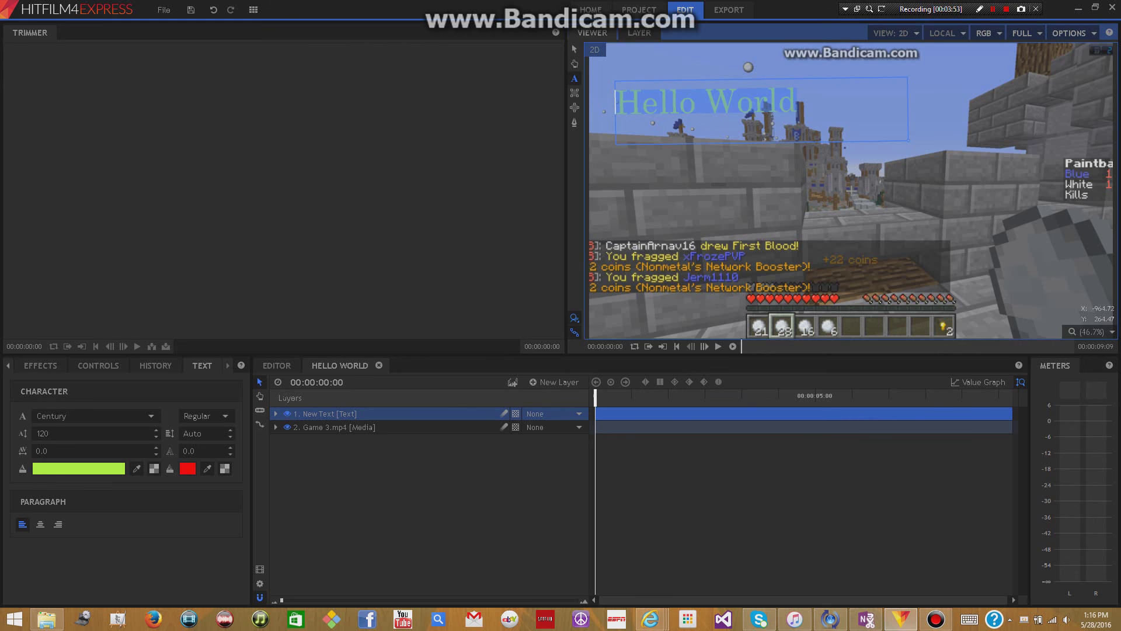
left_click(42, 434)
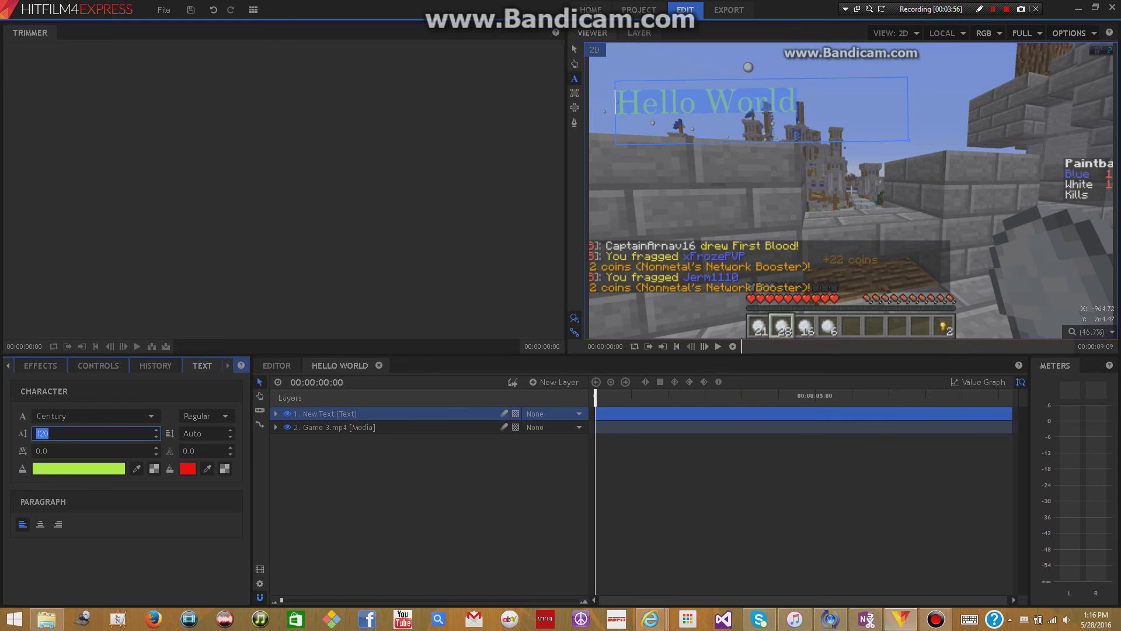
left_click(156, 436)
left_click(156, 429)
left_click(49, 433)
left_click_drag(49, 433, 35, 433)
type("170")
key("Return")
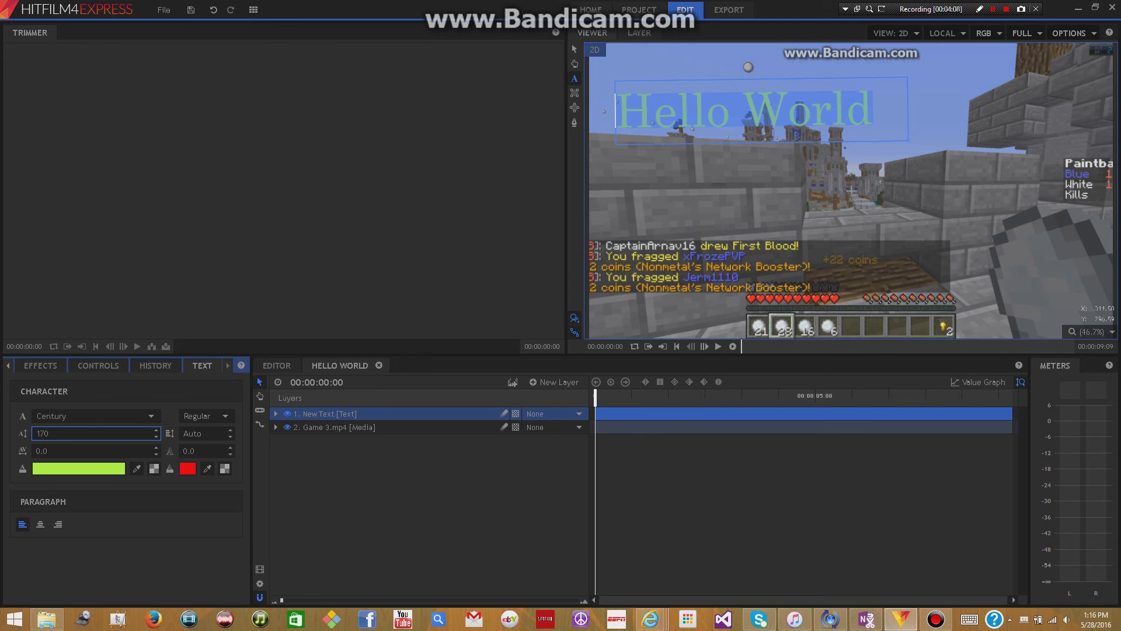
left_click(908, 168)
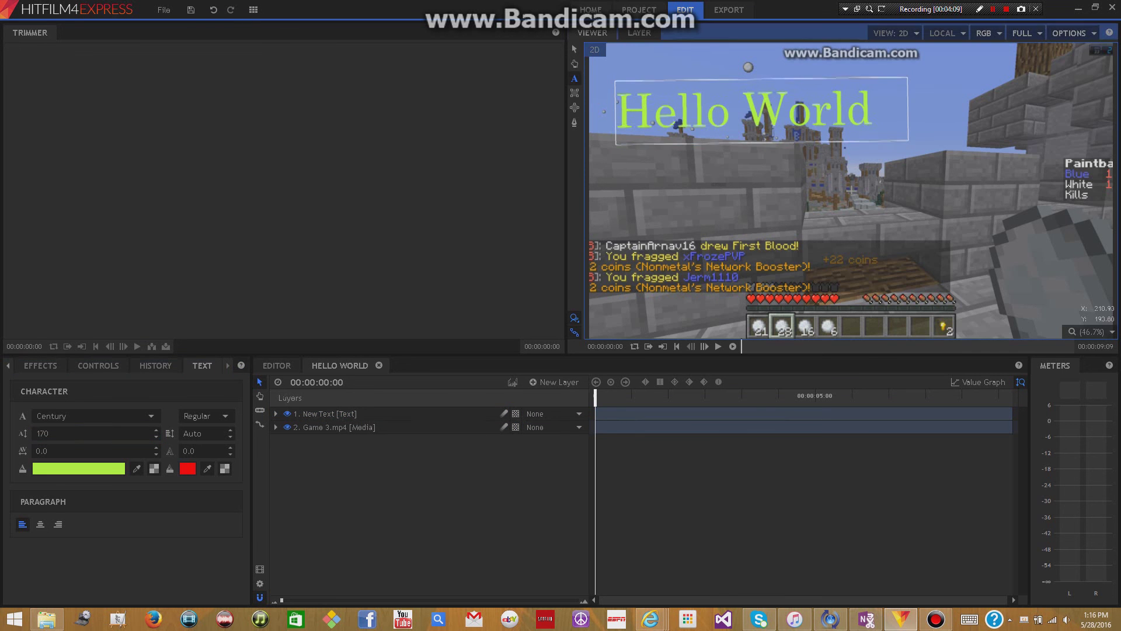
Step: Make the text box narrower and taller so Hello World wraps onto two lines, and move it slightly to the right
left_click(903, 139)
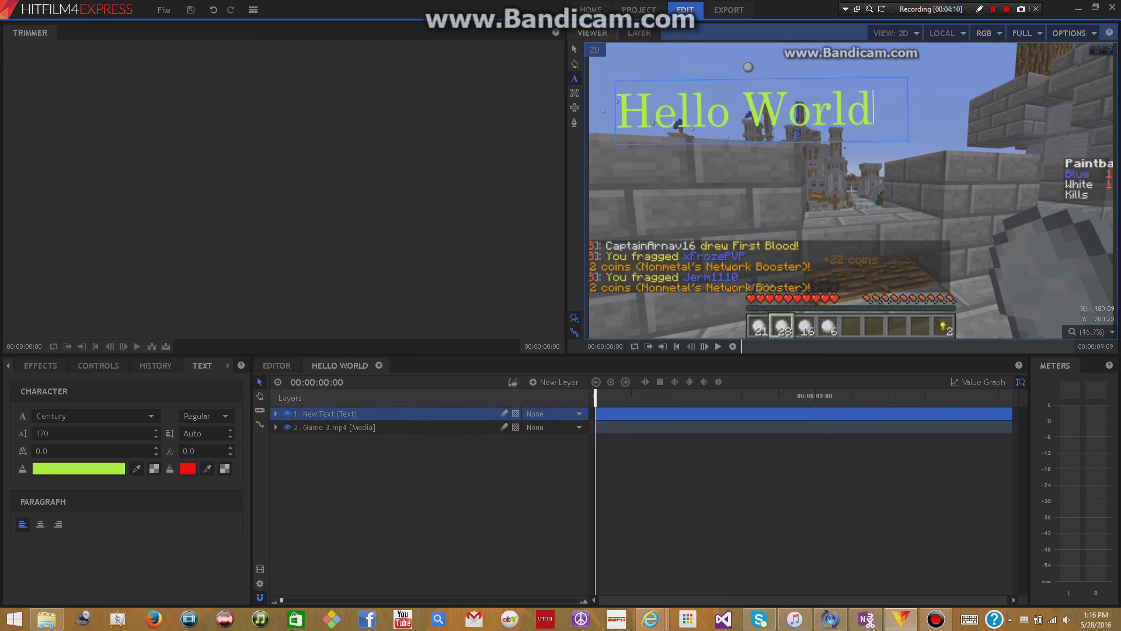
left_click_drag(907, 140, 777, 208)
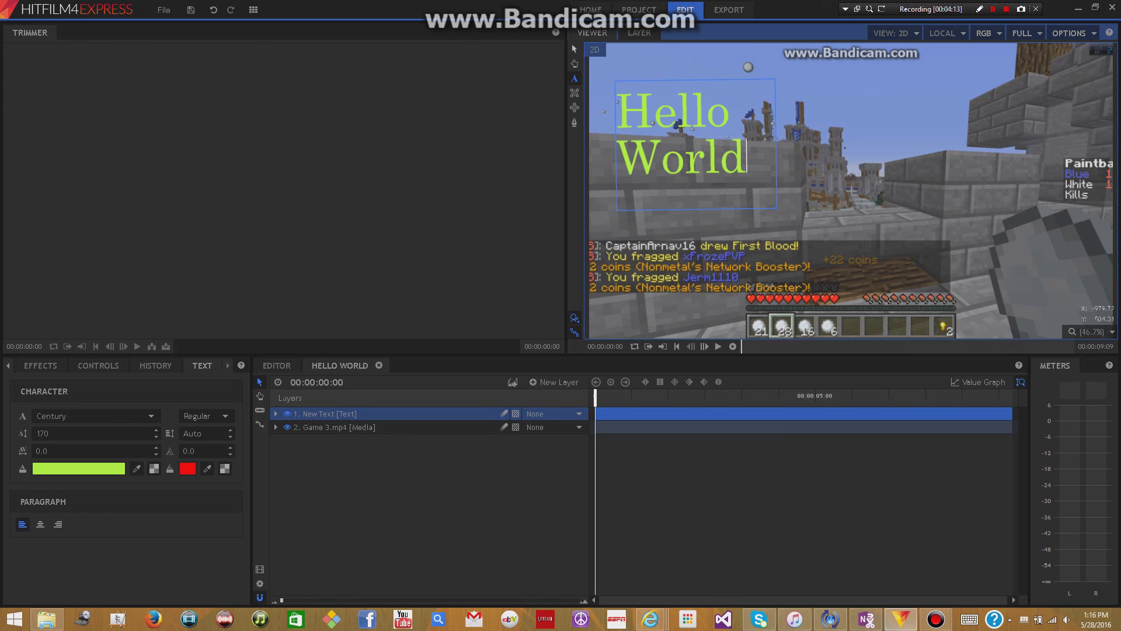
left_click(574, 49)
left_click_drag(670, 135, 698, 131)
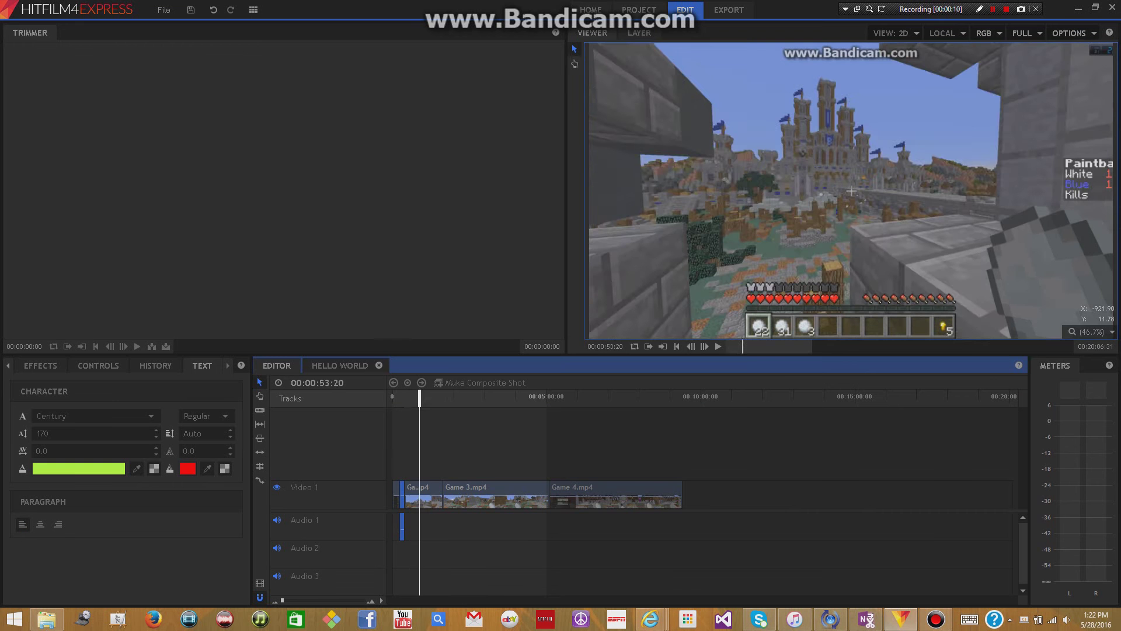
Step: Preview the title in the editor sequence by playing from 00:00:11:18 into the Hello World composite shot
left_click_drag(419, 398, 398, 398)
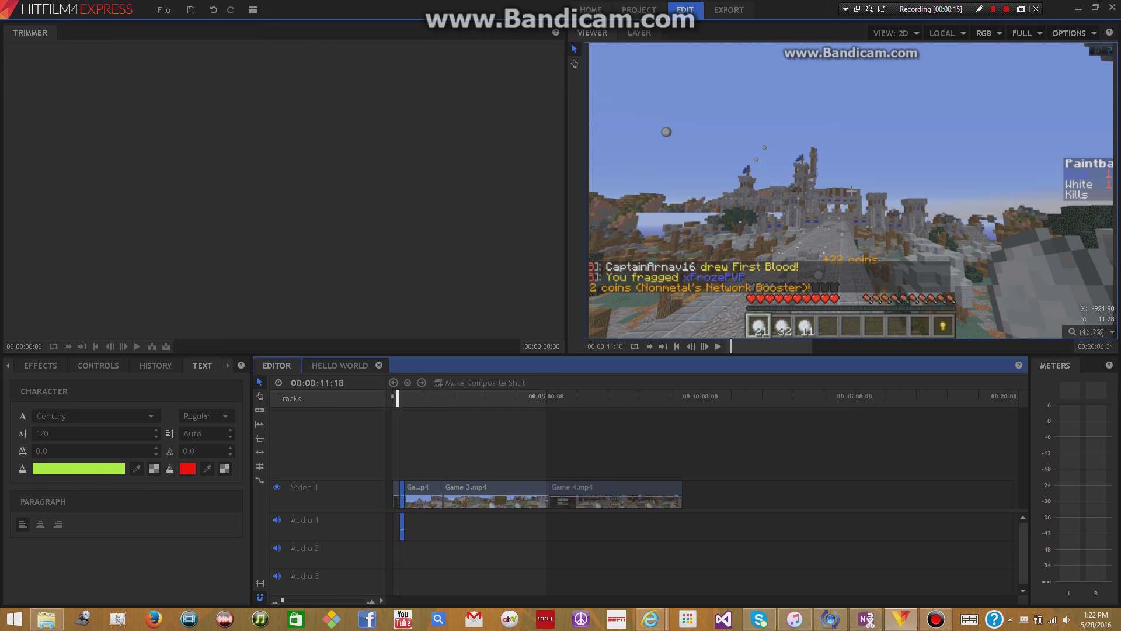
left_click(719, 347)
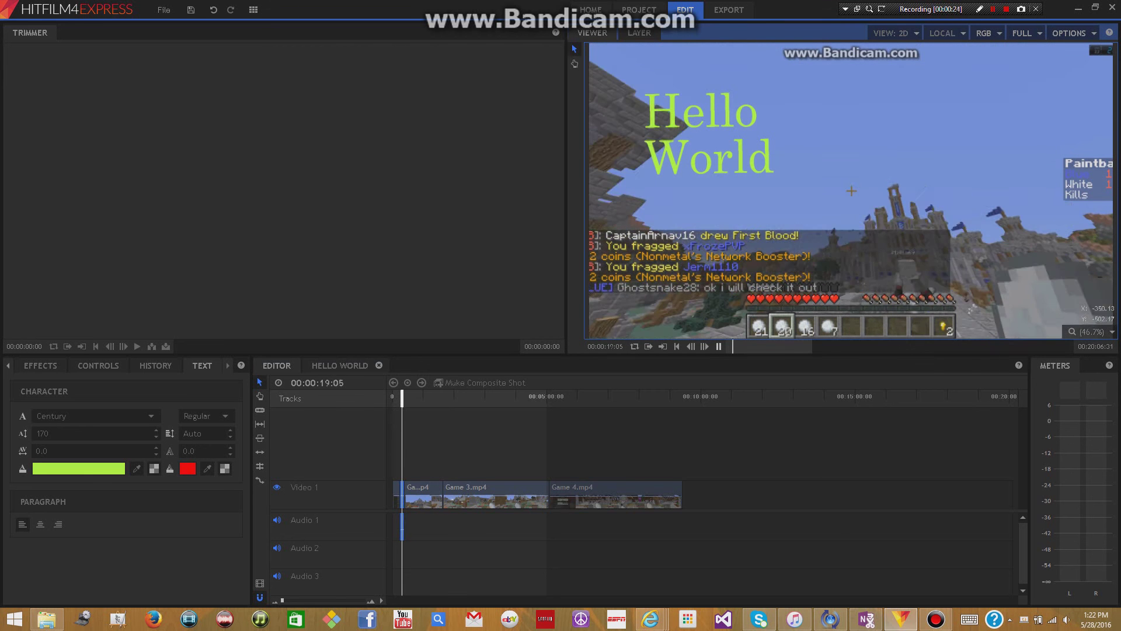
key("space")
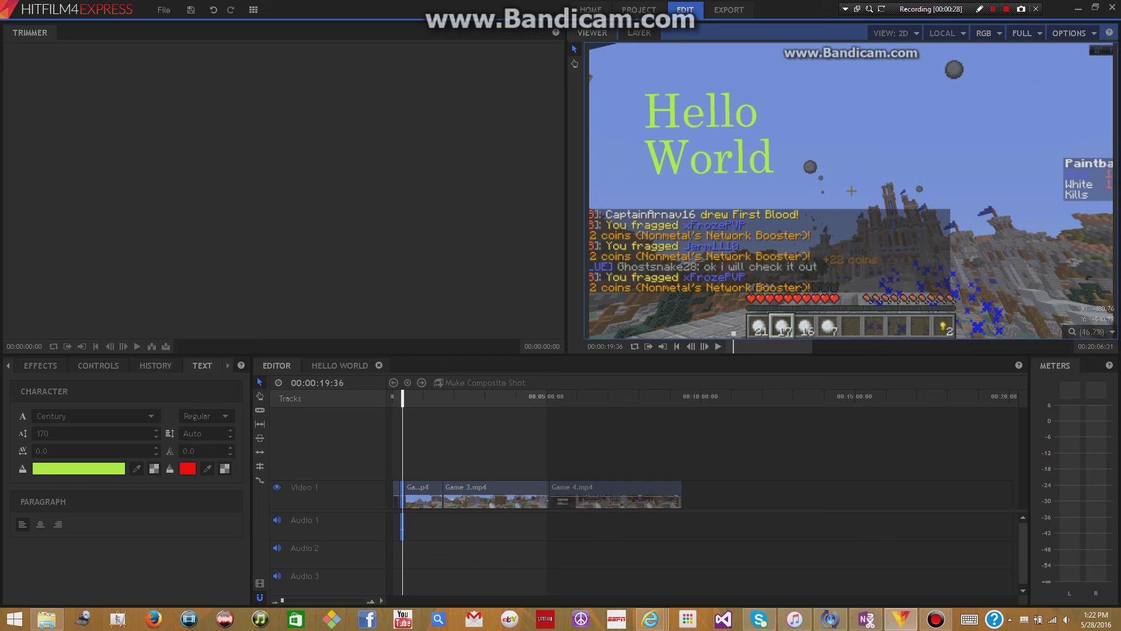